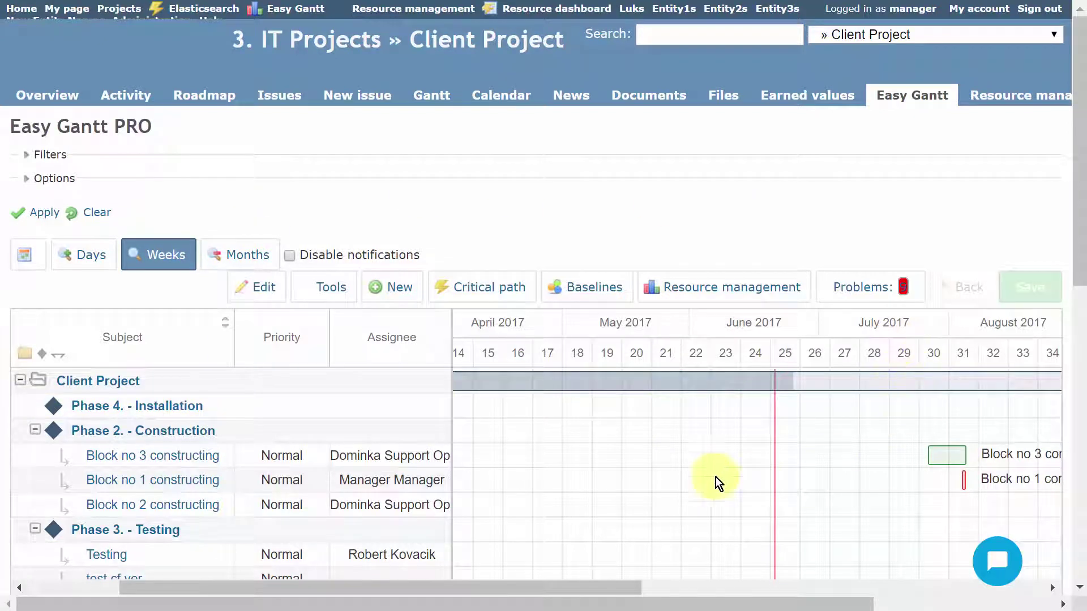
pyautogui.scroll(-8, 954, 341)
pyautogui.scroll(3, 954, 347)
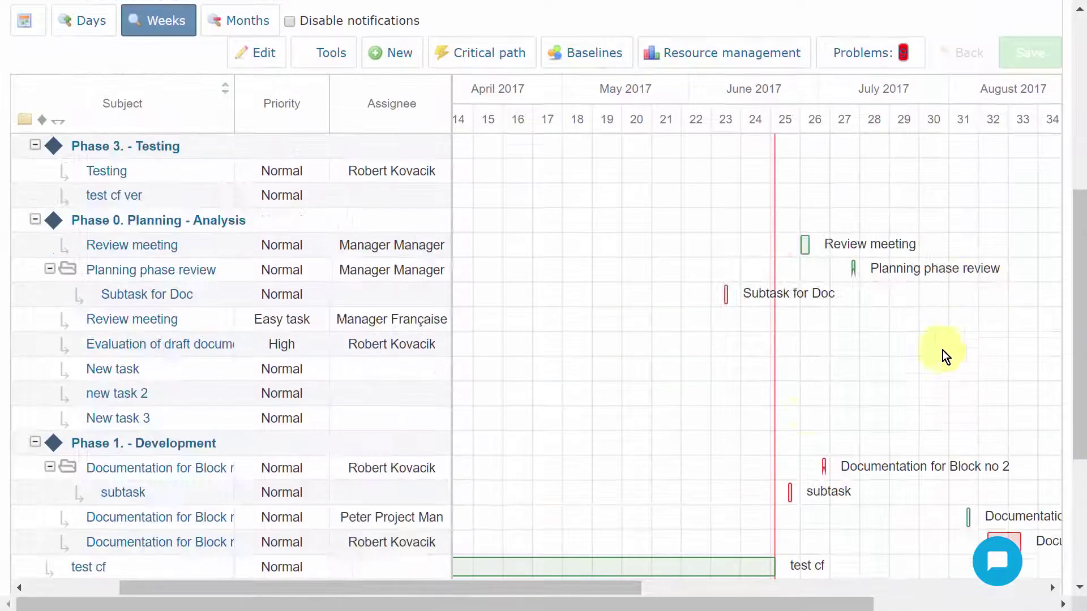
pyautogui.moveTo(586, 589); pyautogui.dragTo(888, 574)
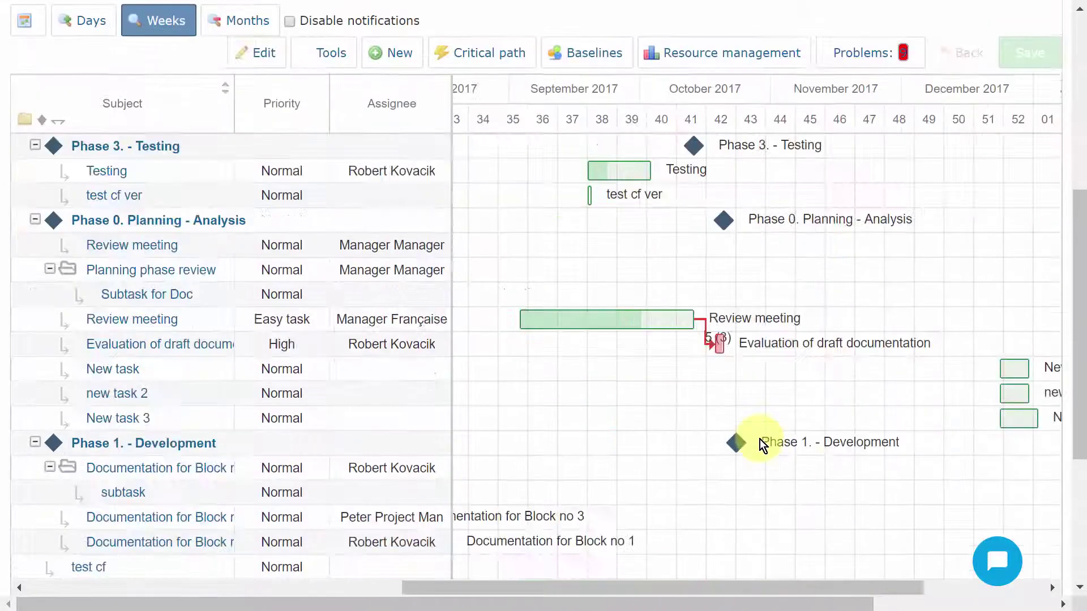
pyautogui.scroll(-5, 759, 440)
pyautogui.moveTo(750, 478); pyautogui.dragTo(311, 485)
pyautogui.scroll(10, 582, 357)
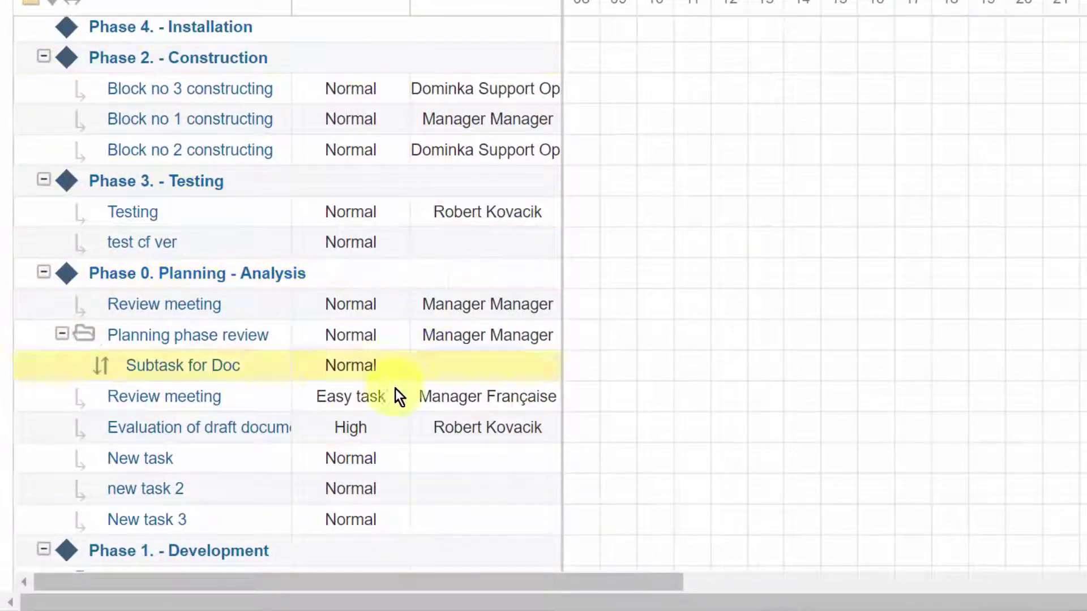
pyautogui.scroll(-5, 348, 255)
pyautogui.scroll(5, 348, 290)
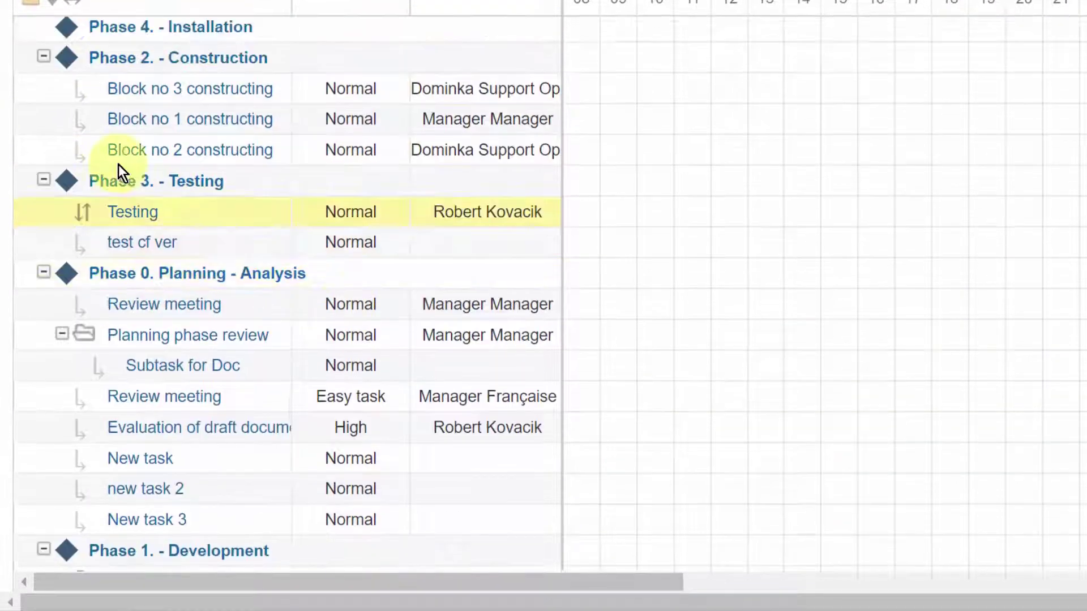
pyautogui.click(43, 57)
pyautogui.click(44, 89)
pyautogui.click(44, 117)
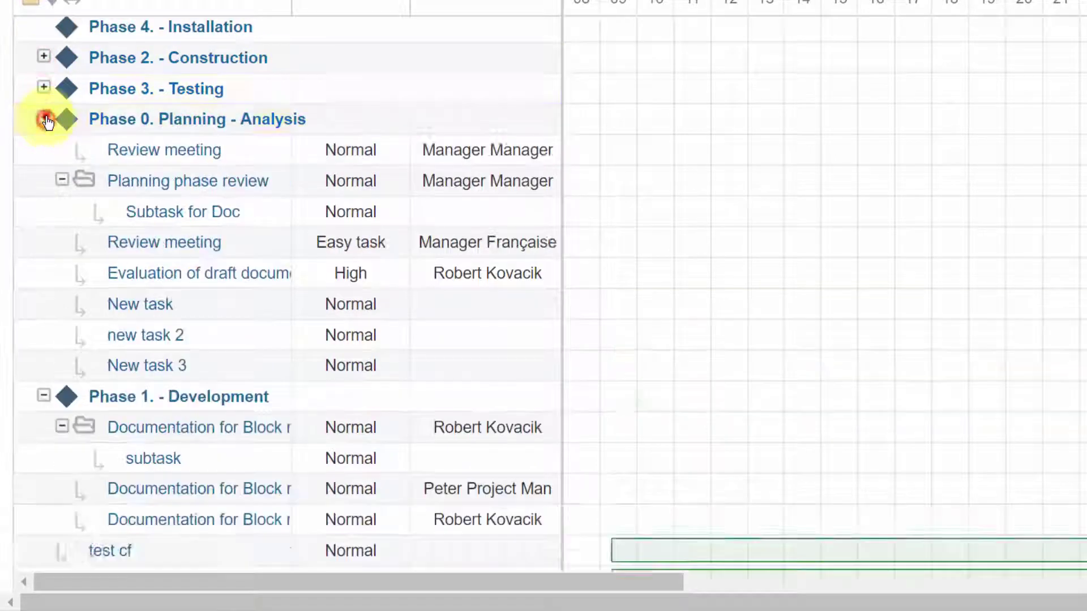
pyautogui.click(43, 89)
pyautogui.click(44, 56)
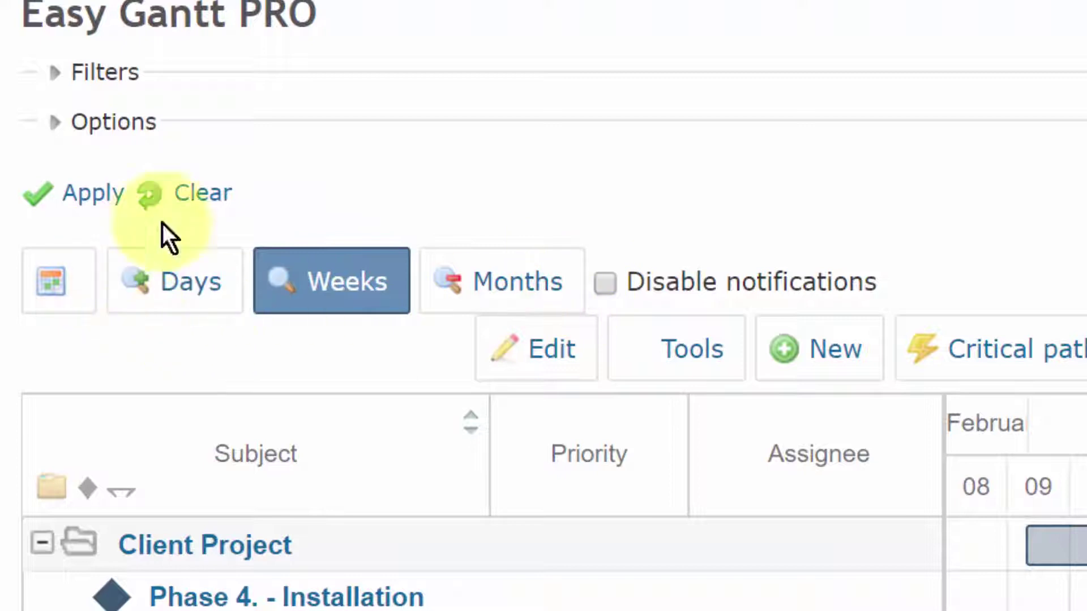
# - Switch the timeline scale through days, weeks and months, ending on weeks
pyautogui.click(178, 292)
pyautogui.click(330, 293)
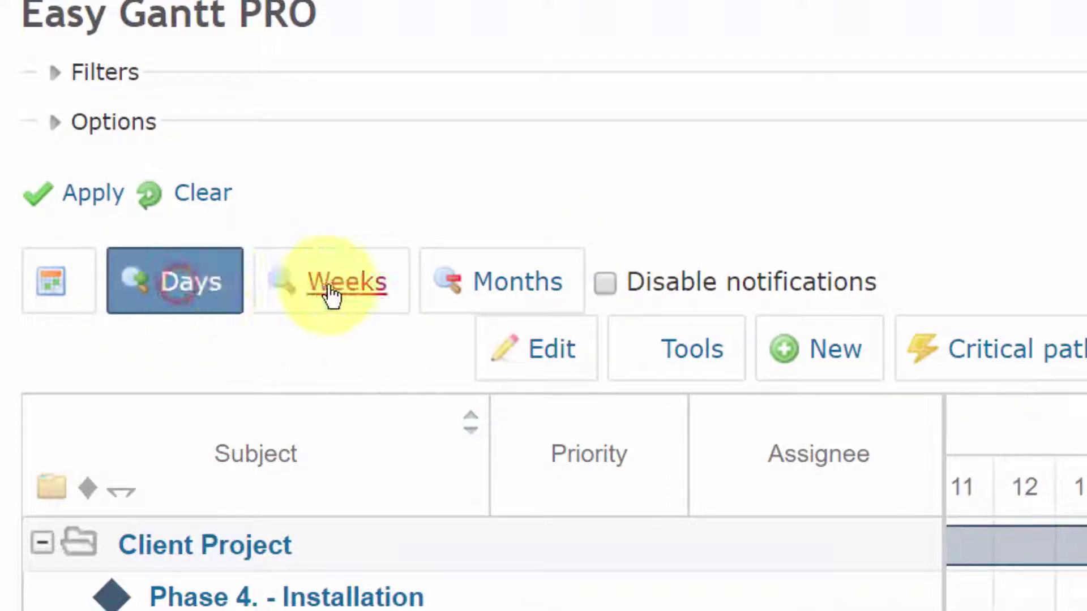
pyautogui.click(529, 290)
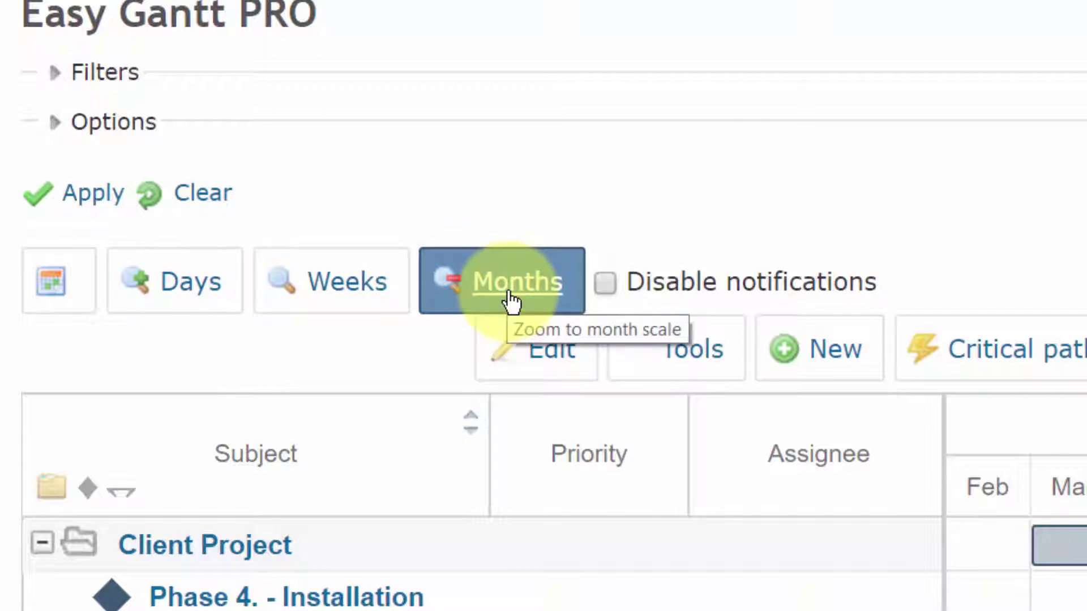
pyautogui.click(334, 282)
# - Drag Review meeting earlier so it runs 07/27/2017 to 09/05/2017
pyautogui.scroll(-3, 762, 277)
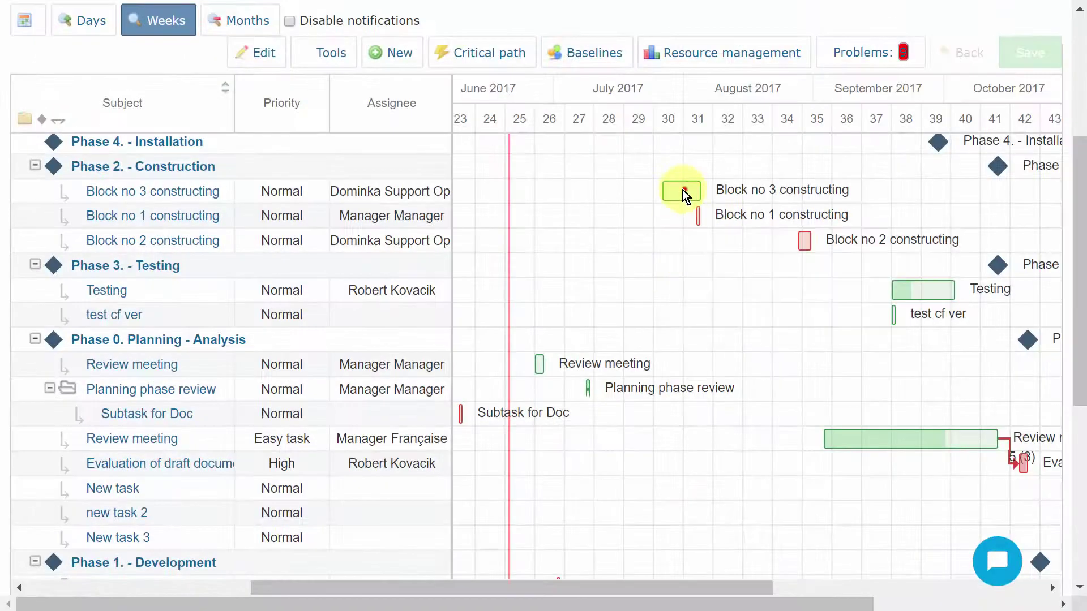
pyautogui.moveTo(583, 191)
pyautogui.moveTo(871, 434); pyautogui.dragTo(712, 442)
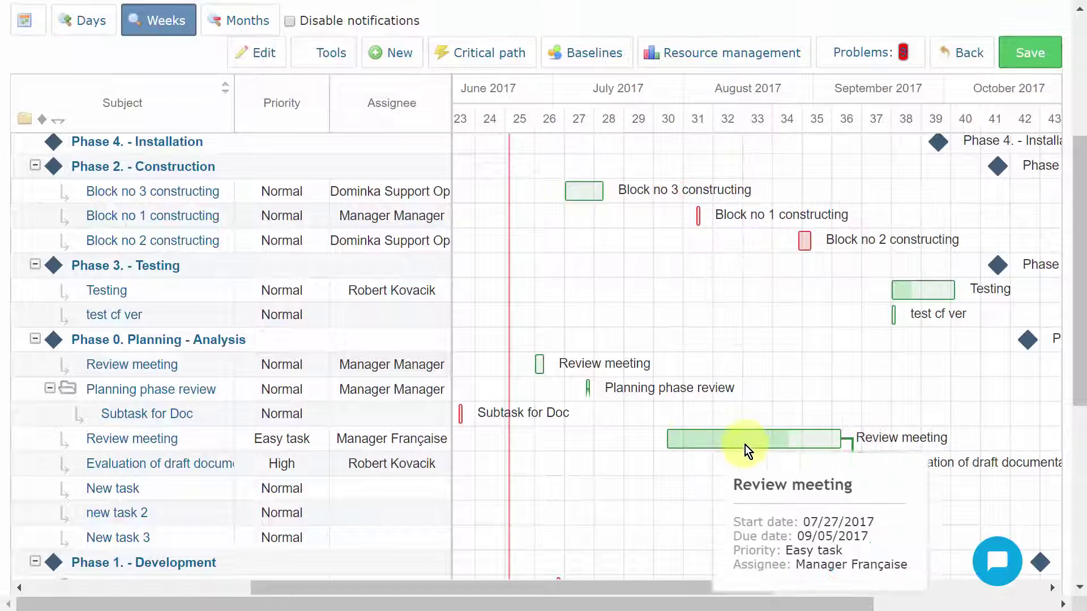
# - Turn on relation editing and link Block no 3 constructing to Block no 1 constructing
pyautogui.scroll(3, 780, 256)
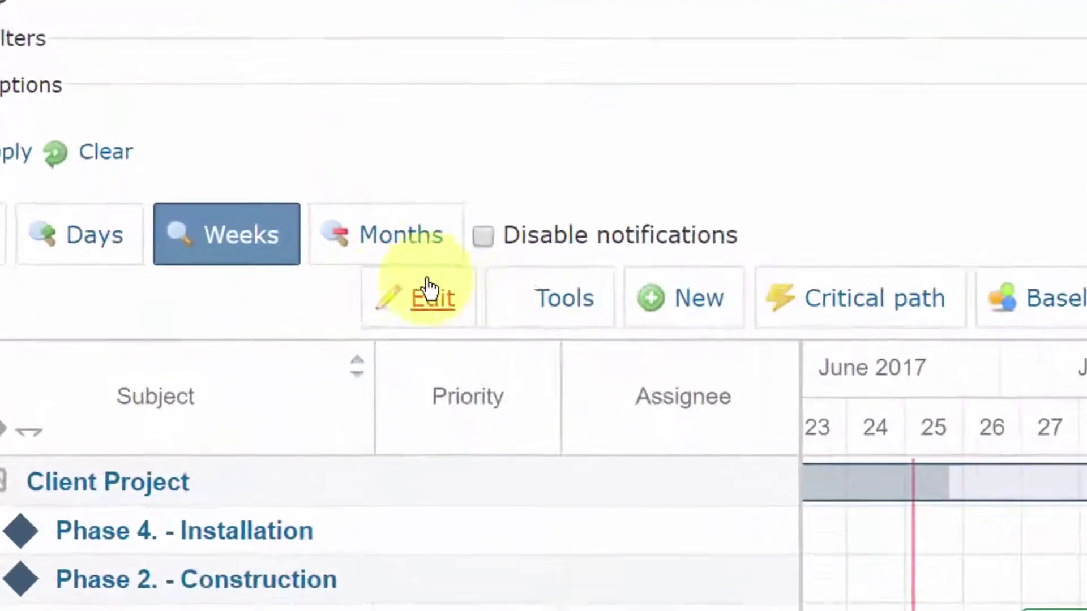
pyautogui.click(431, 296)
pyautogui.scroll(-3, 431, 317)
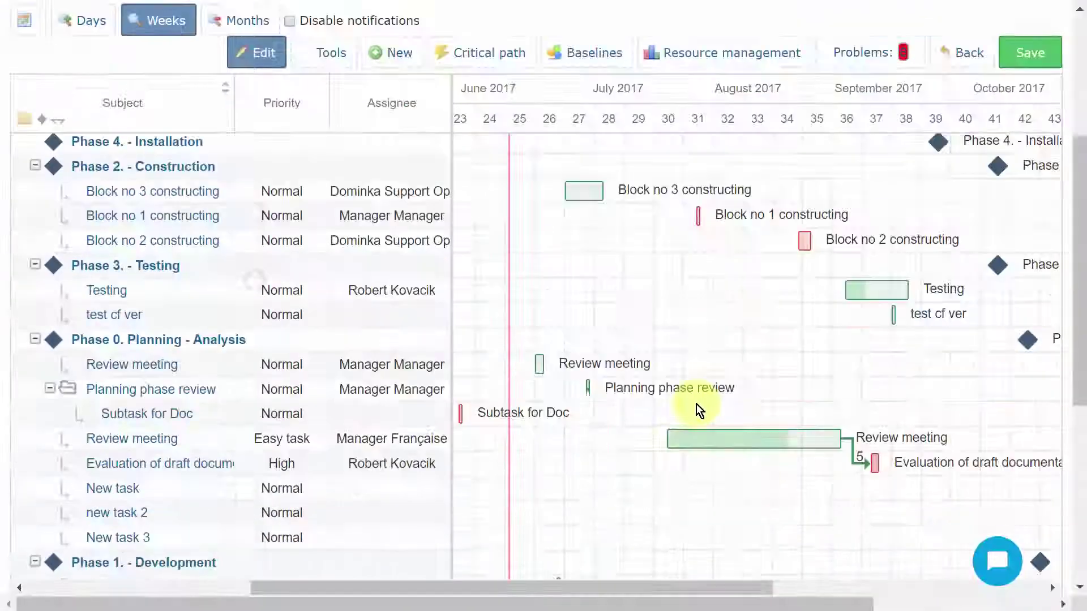
pyautogui.moveTo(607, 196); pyautogui.dragTo(850, 287)
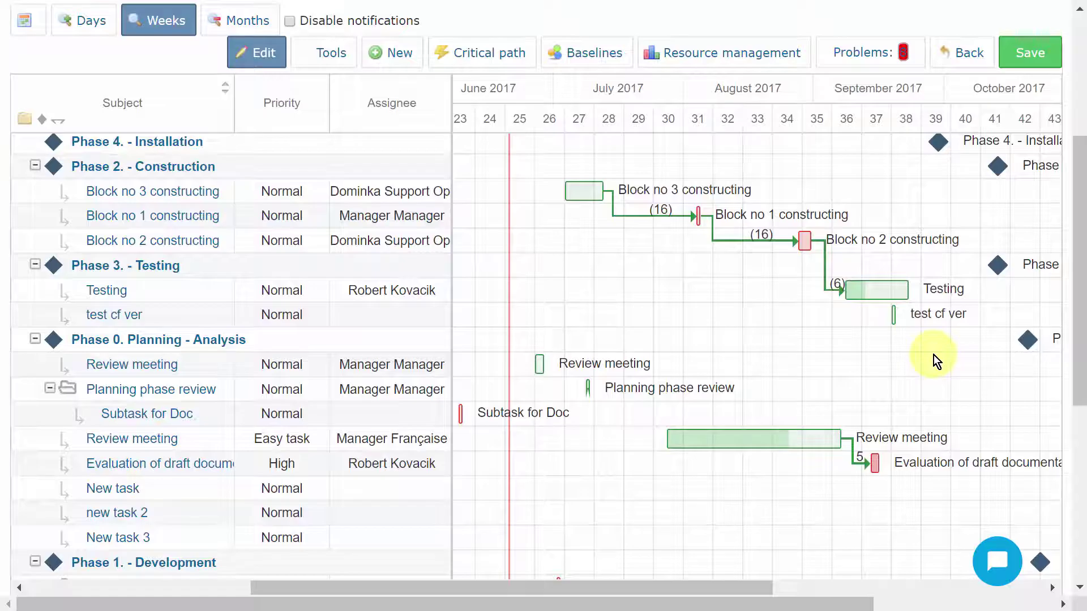
# - Leave the Block no 2–Testing delay unchanged and extend Testing to end later
pyautogui.click(824, 252)
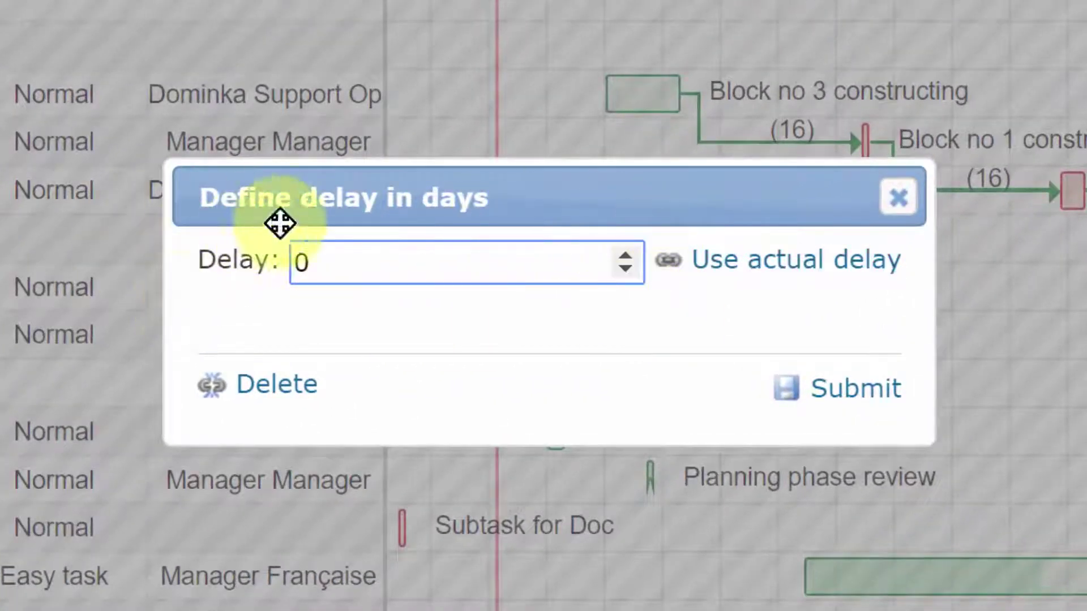
pyautogui.click(899, 198)
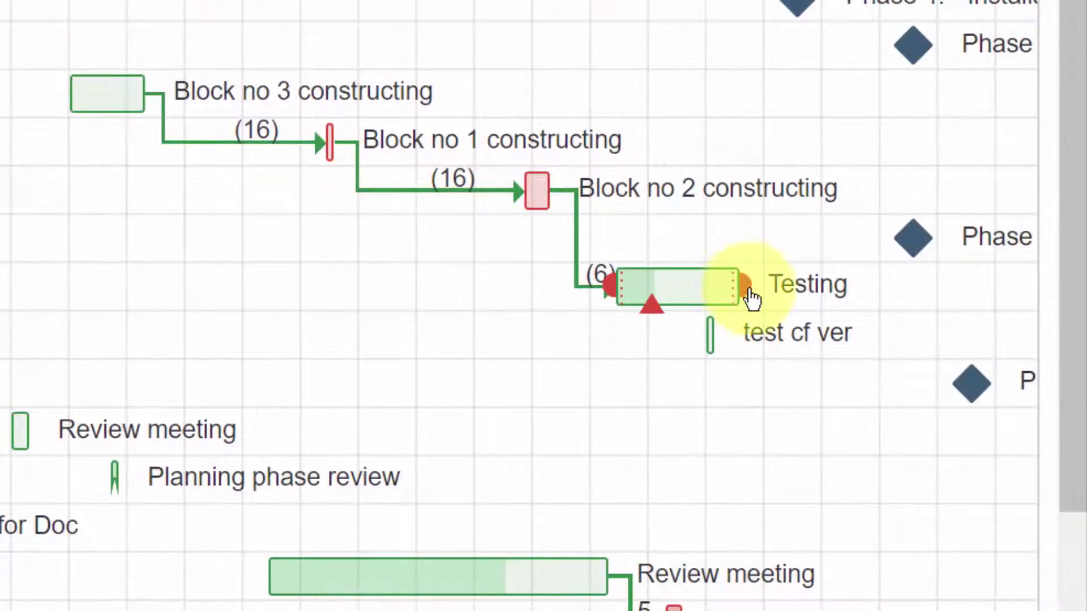
pyautogui.moveTo(734, 288); pyautogui.dragTo(830, 318)
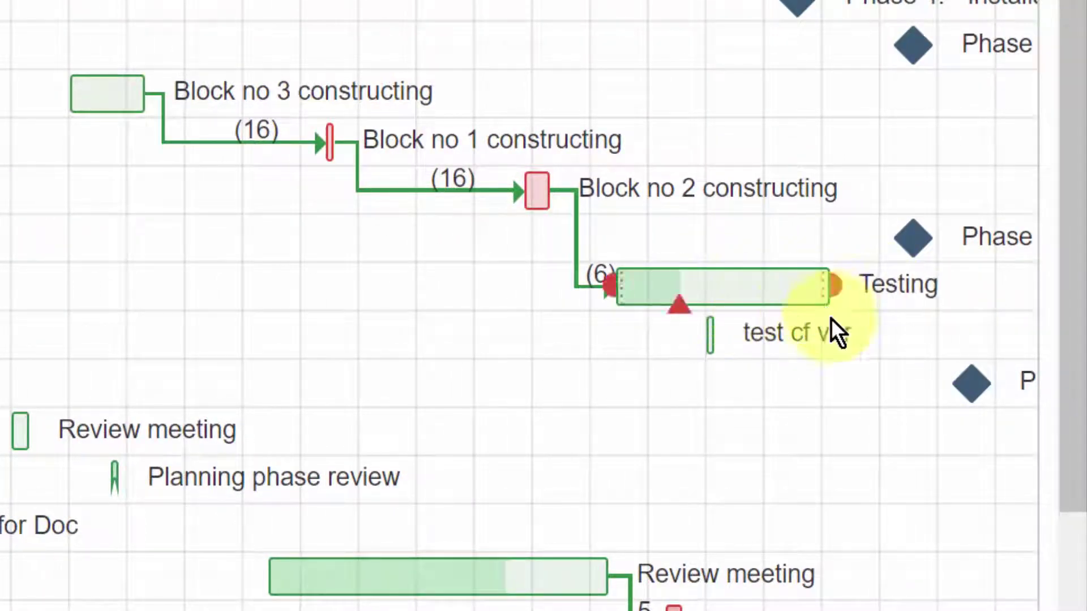
pyautogui.scroll(5, 467, 433)
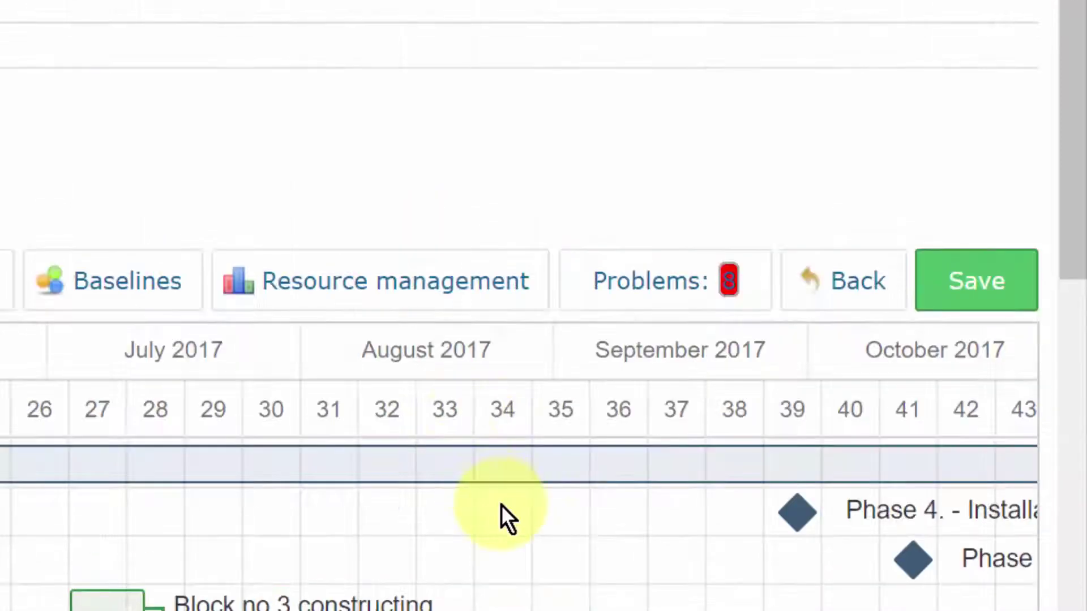
pyautogui.click(110, 297)
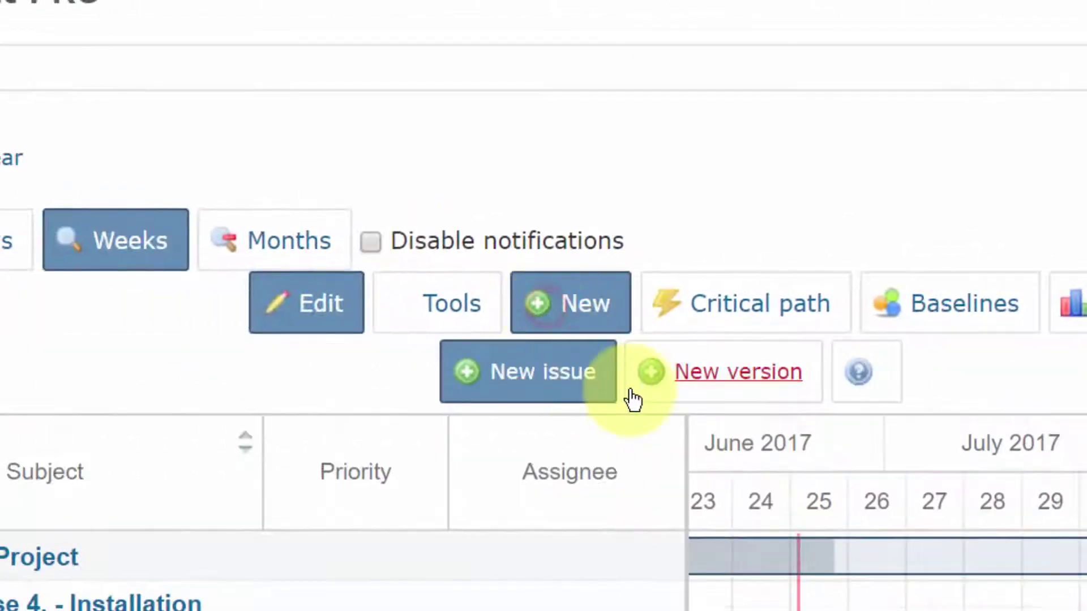
pyautogui.click(521, 375)
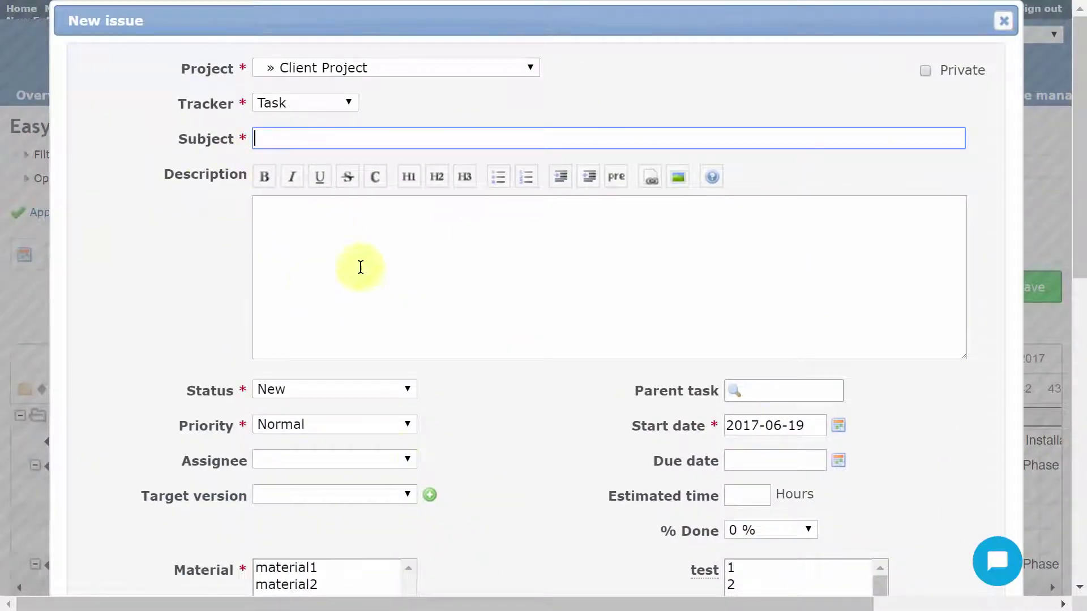
pyautogui.scroll(-9, 664, 392)
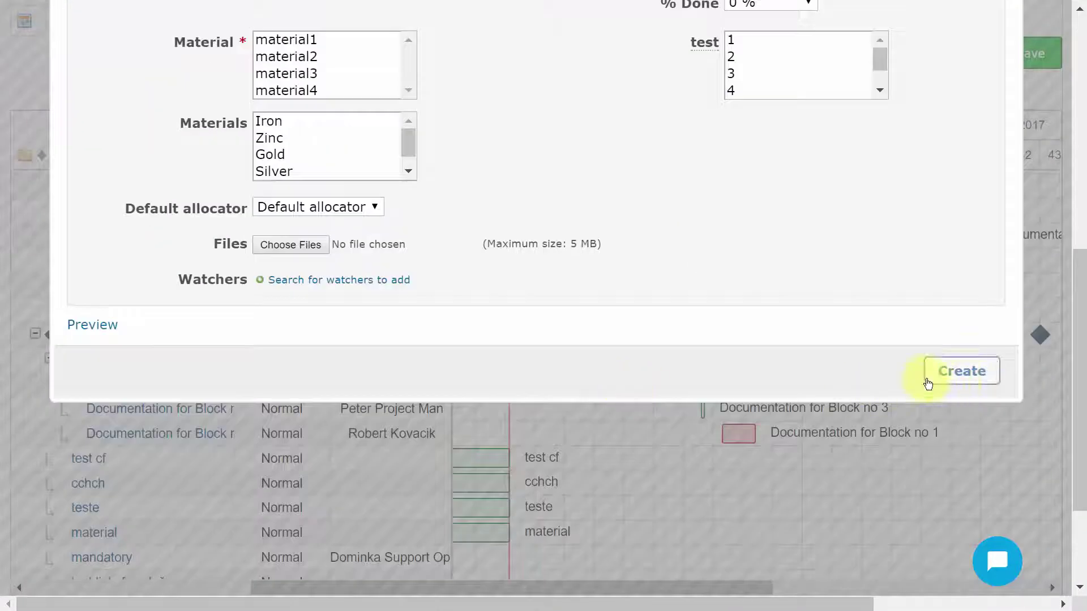
pyautogui.scroll(9, 982, 170)
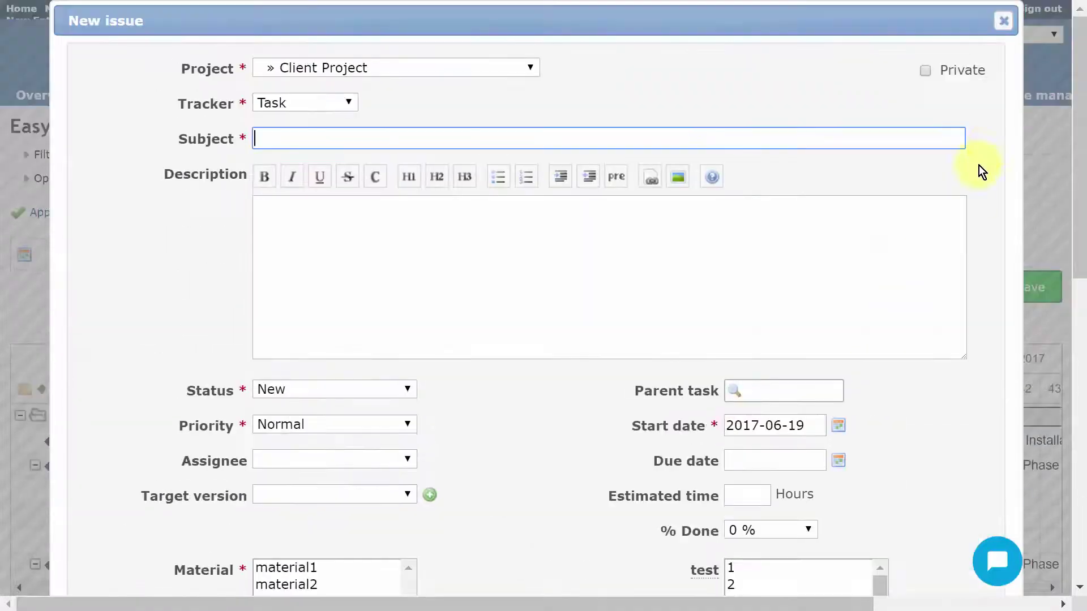
pyautogui.click(997, 19)
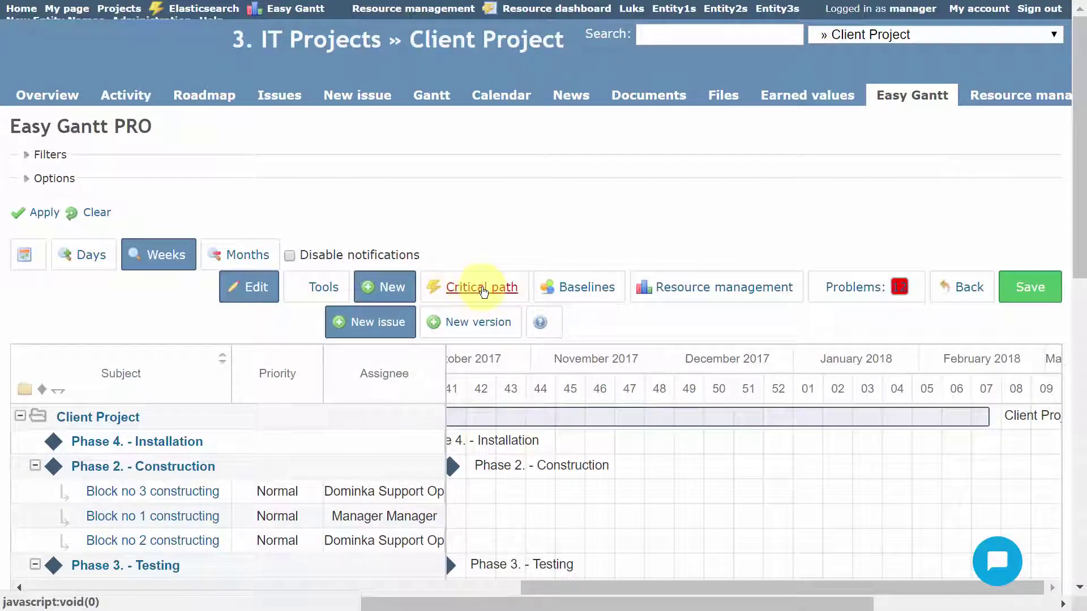
# - Leave critical path for baselines mode, adding a Baseline Start date column, and read the baseline help
pyautogui.click(483, 290)
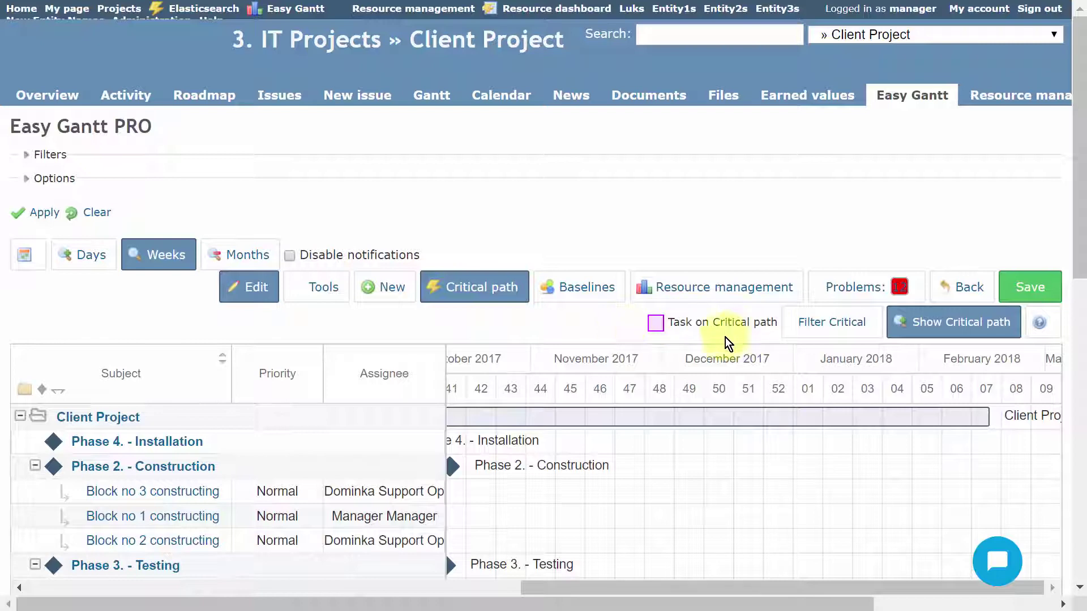
pyautogui.scroll(-5, 737, 335)
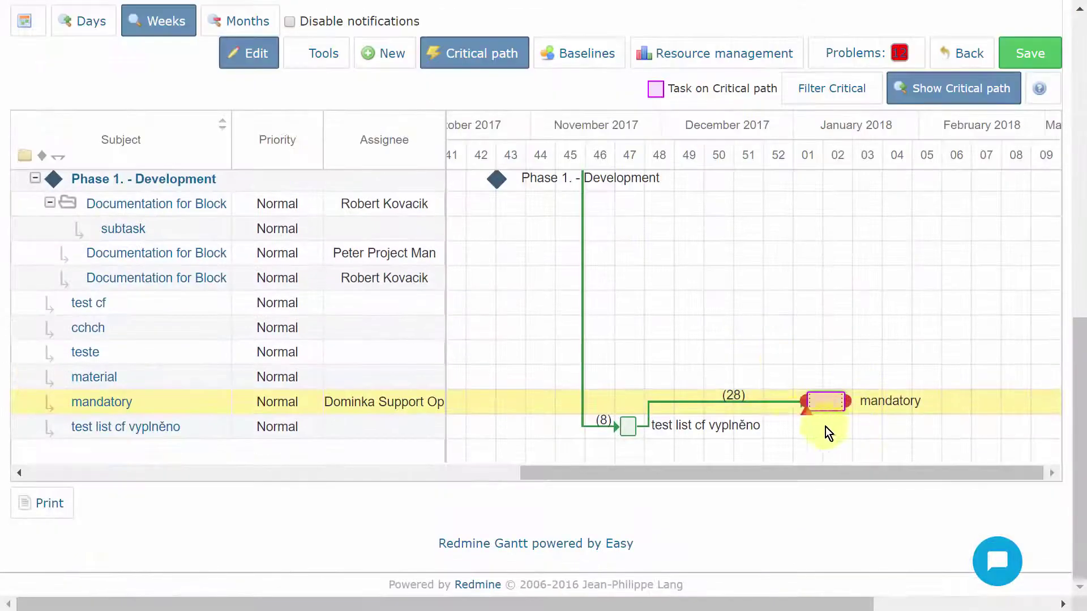
pyautogui.scroll(5, 777, 395)
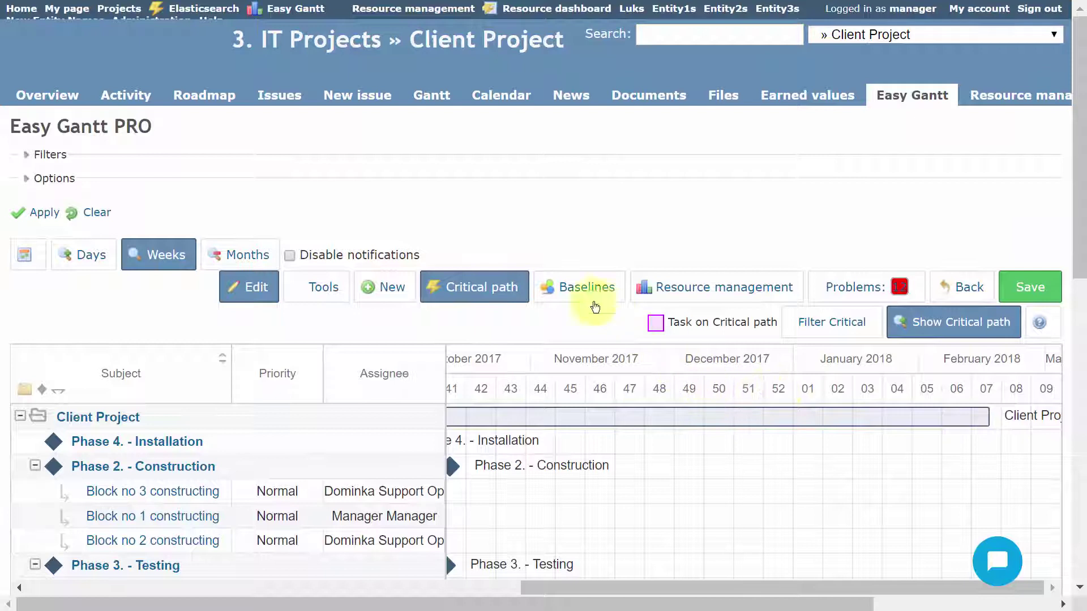
pyautogui.click(593, 302)
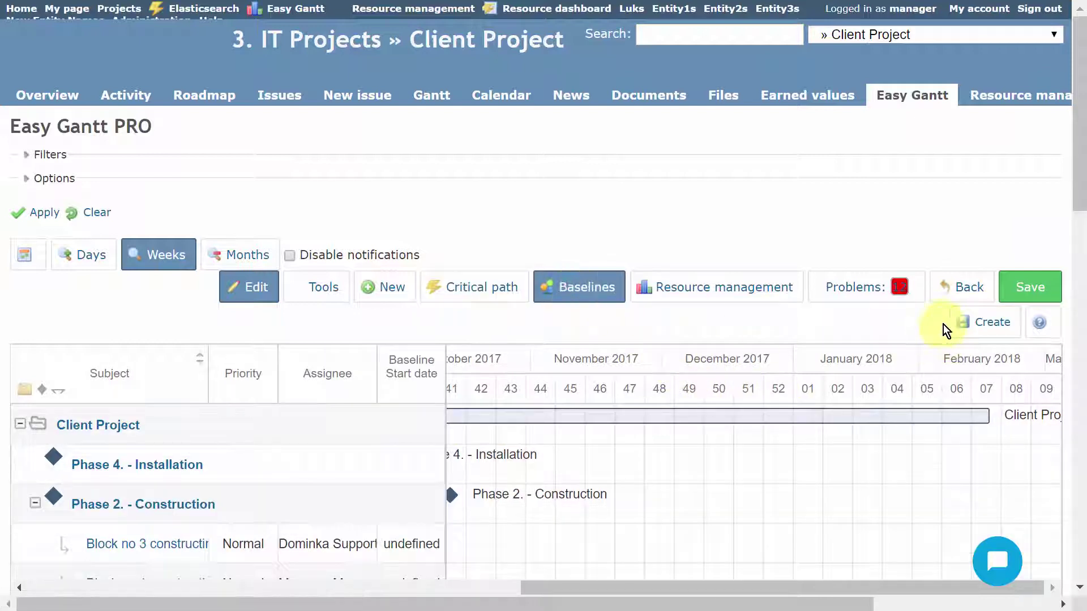
pyautogui.click(1039, 323)
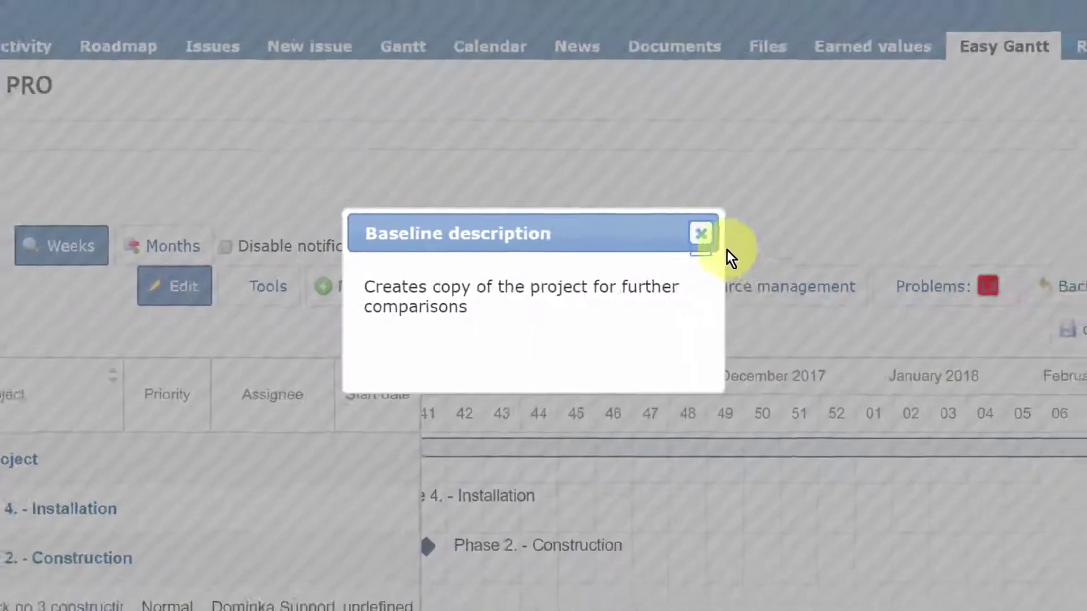
pyautogui.click(701, 234)
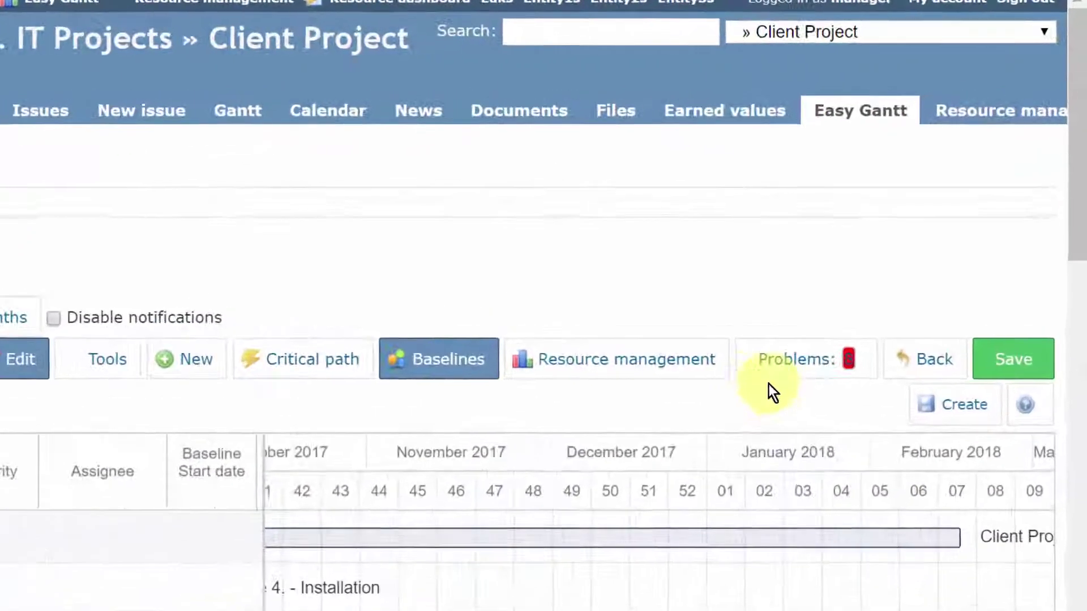
pyautogui.click(797, 369)
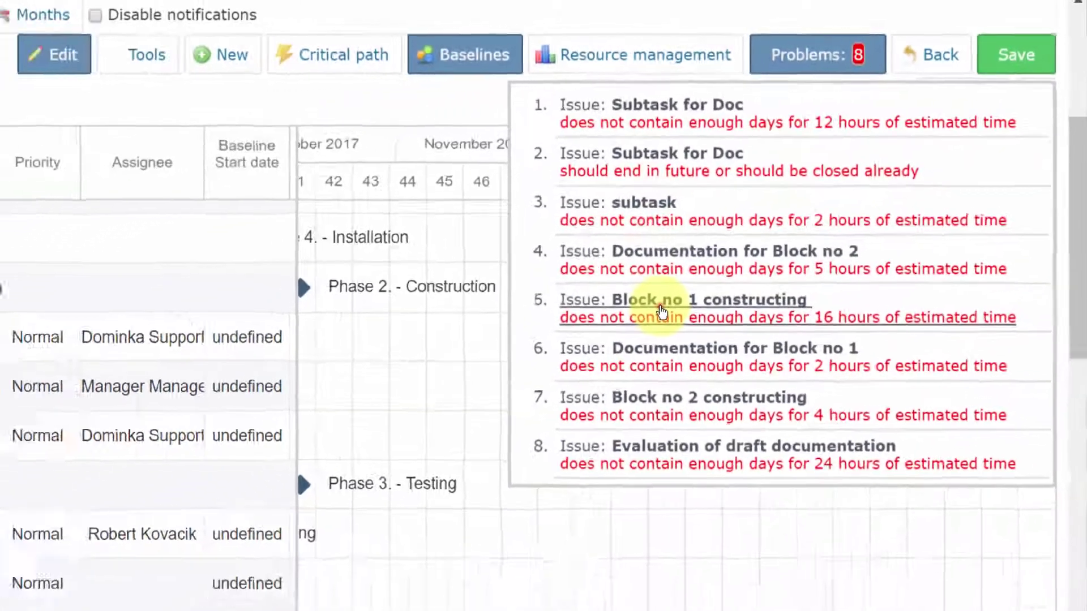
pyautogui.click(662, 311)
pyautogui.click(562, 317)
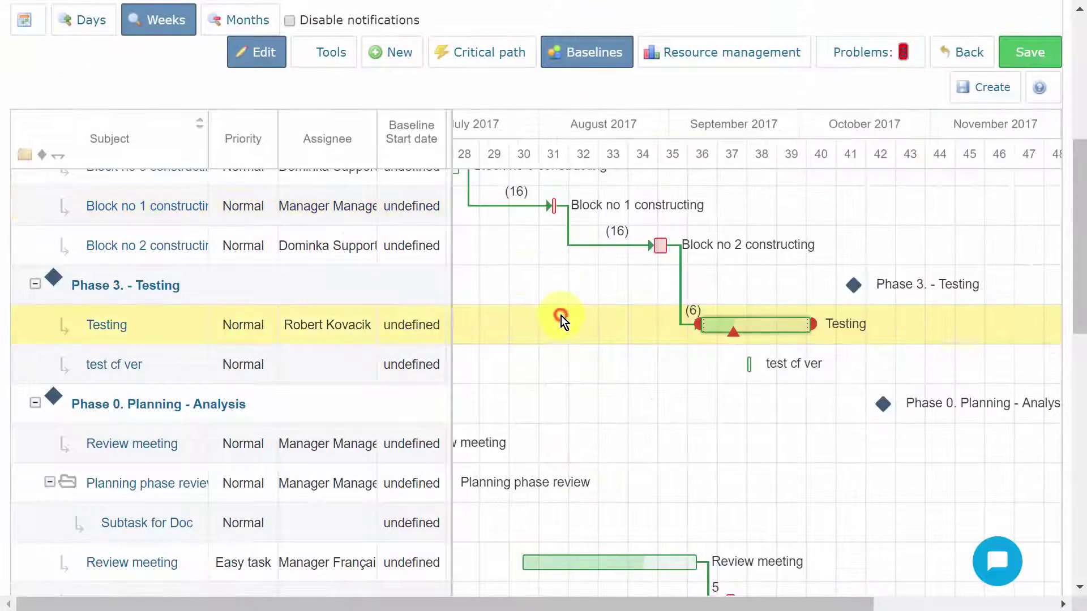
pyautogui.click(861, 50)
pyautogui.click(721, 289)
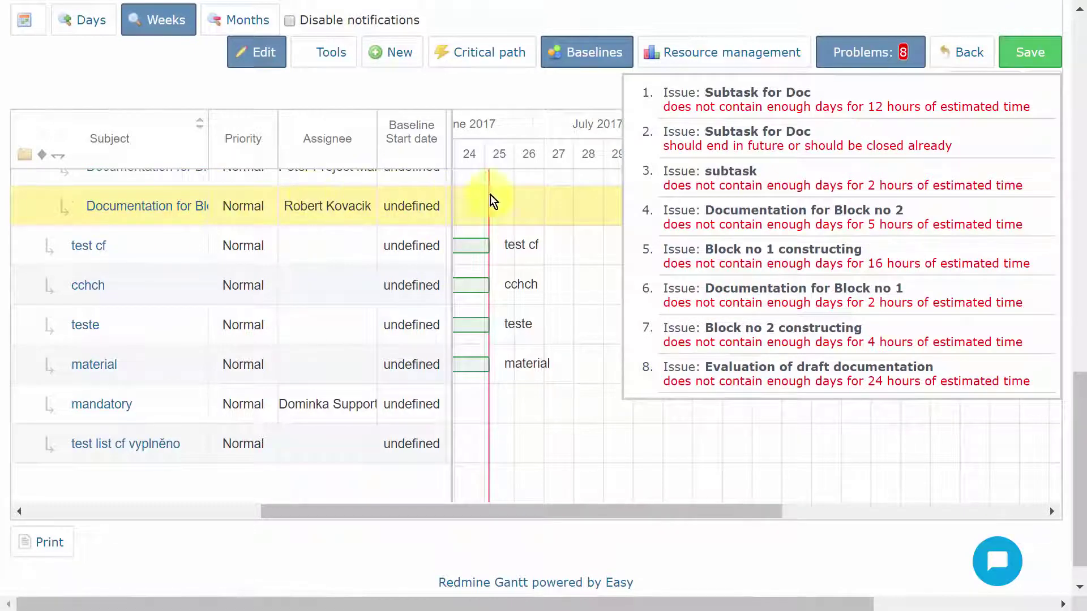
pyautogui.click(862, 53)
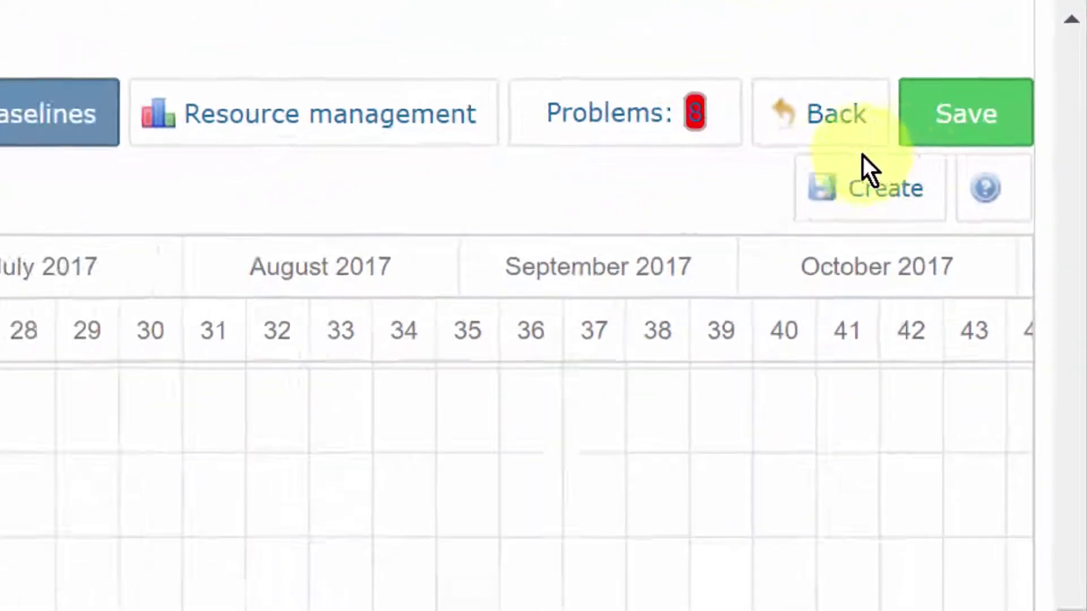
pyautogui.scroll(5, 706, 93)
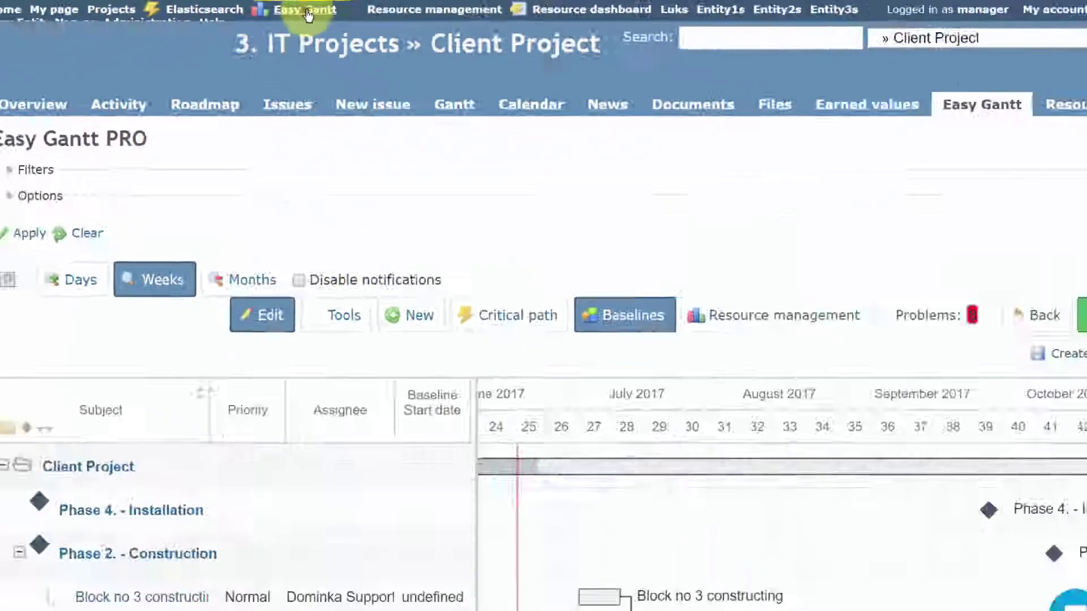
# - Open the global Easy Gantt showing all projects
pyautogui.click(649, 40)
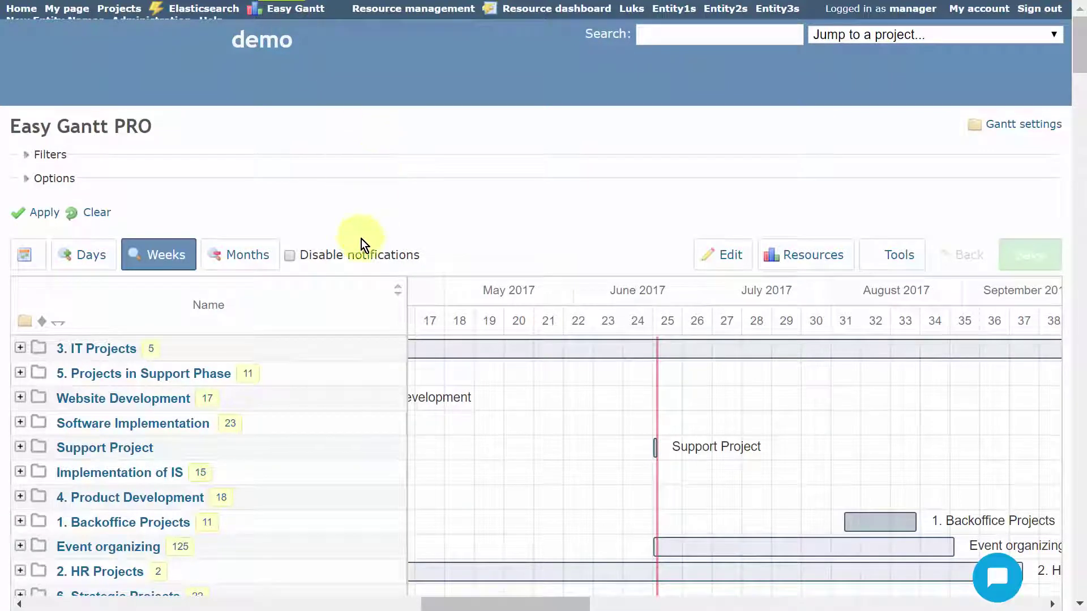
pyautogui.scroll(-10, 359, 244)
pyautogui.scroll(5, 357, 248)
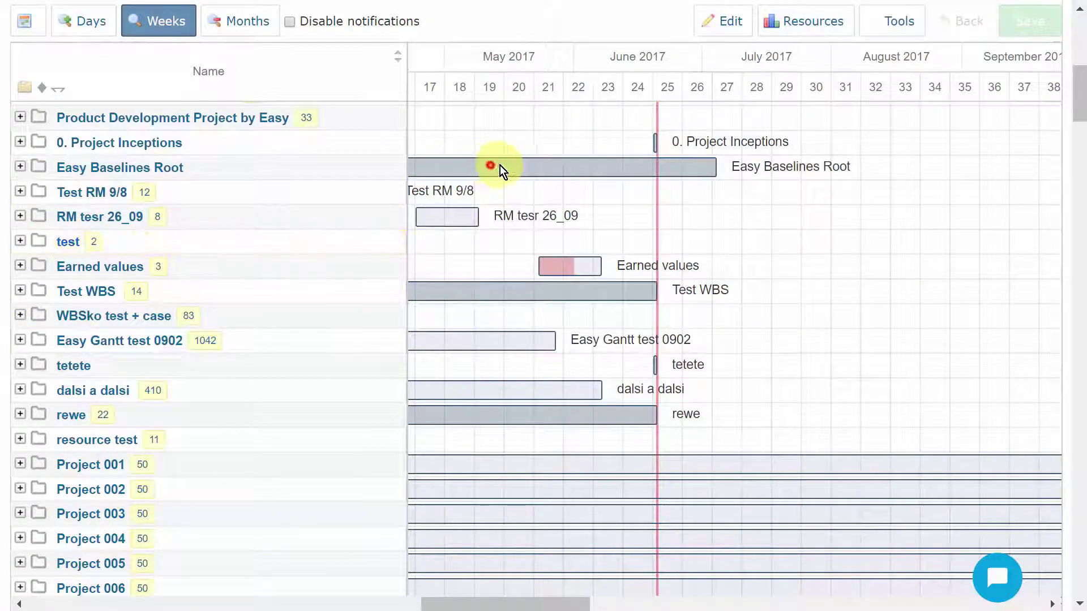
# - Move Easy Baselines Root, RM tesr 26_09 and Earned values later, and save
pyautogui.moveTo(492, 164); pyautogui.dragTo(790, 164)
pyautogui.moveTo(443, 218); pyautogui.dragTo(753, 218)
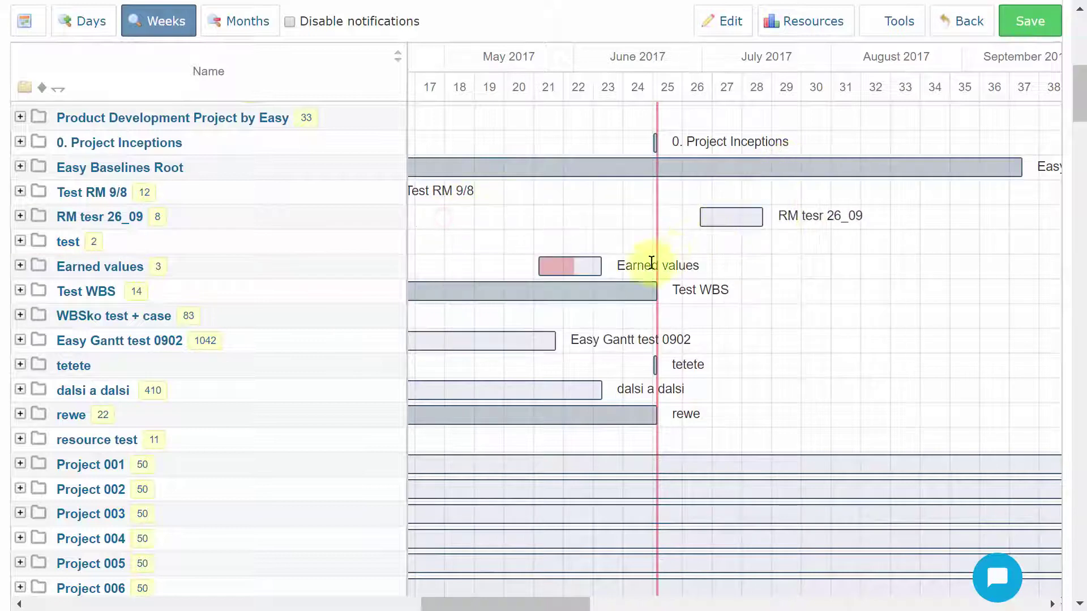
pyautogui.moveTo(572, 260); pyautogui.dragTo(716, 262)
pyautogui.click(1018, 32)
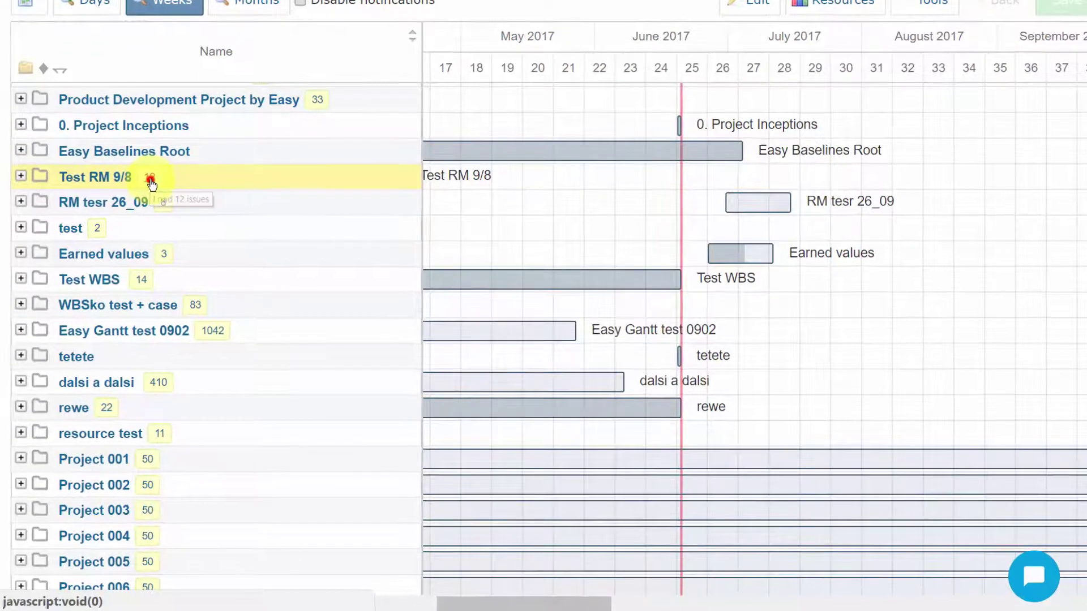
# - Expand Test RM 9/8, RM tesr 26_09 and the test project to show their tasks
pyautogui.click(145, 195)
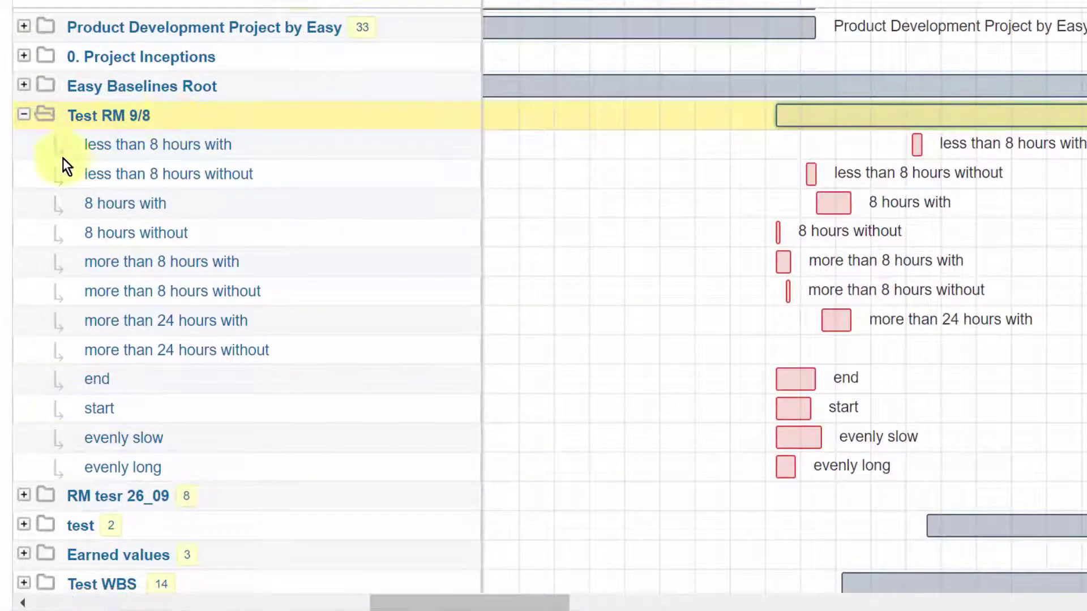
pyautogui.scroll(-5, 69, 321)
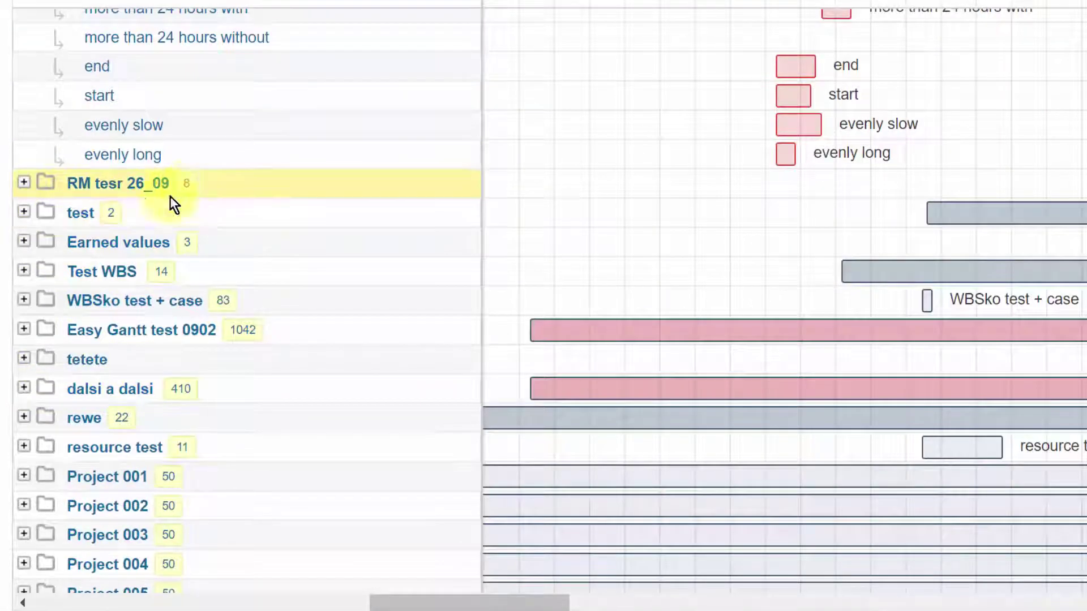
pyautogui.click(189, 188)
pyautogui.scroll(-5, 170, 184)
pyautogui.click(111, 135)
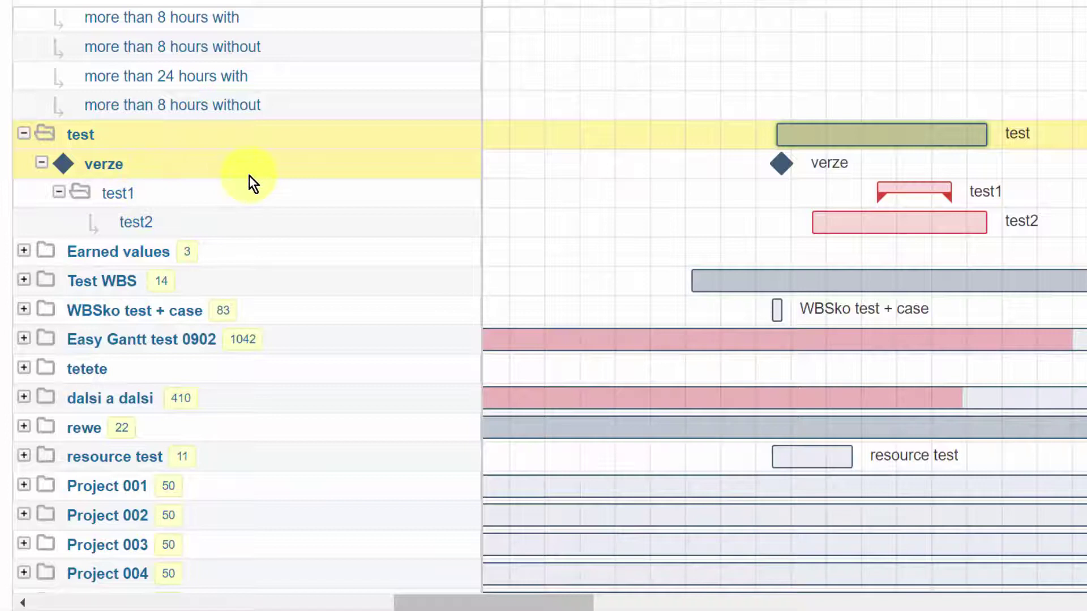
pyautogui.scroll(10, 249, 175)
# - Move the end and more than 24 hours with tasks later, and shift another task earlier
pyautogui.moveTo(652, 383); pyautogui.dragTo(817, 378)
pyautogui.moveTo(682, 317); pyautogui.dragTo(851, 316)
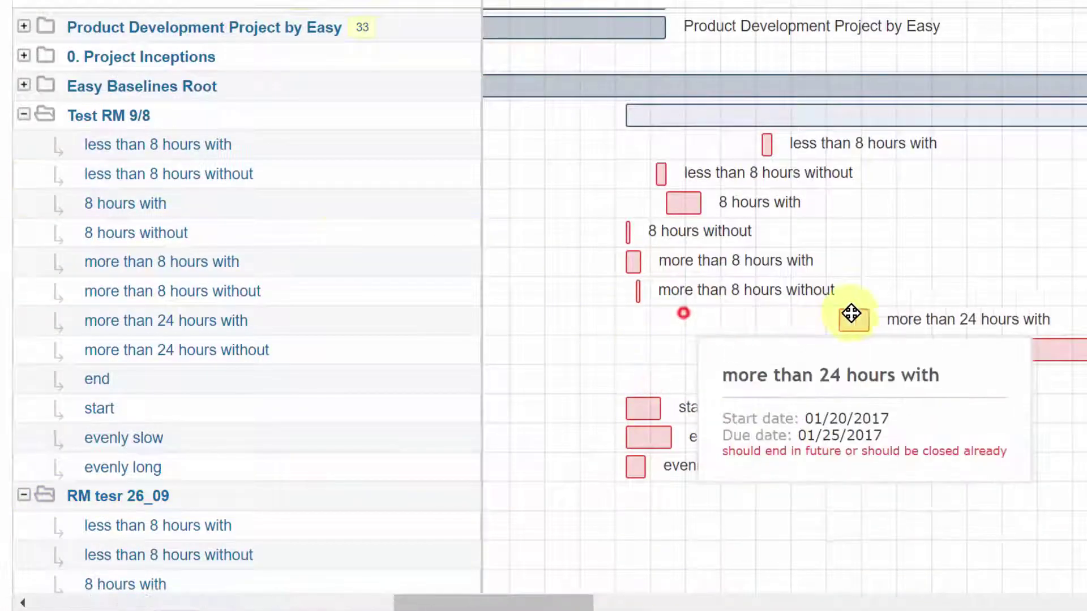
pyautogui.moveTo(652, 202); pyautogui.dragTo(575, 205)
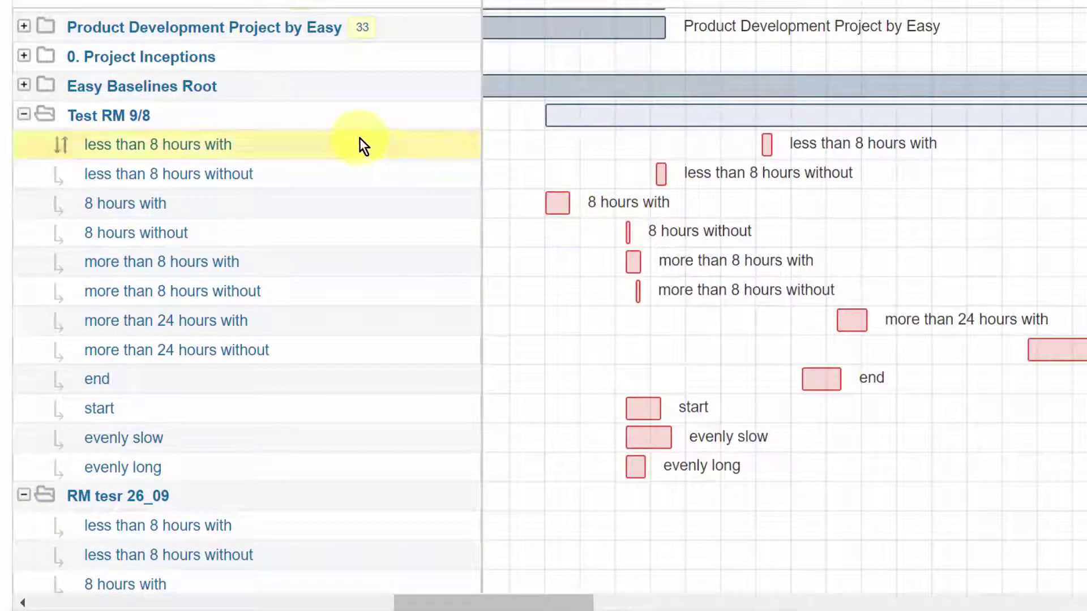
pyautogui.scroll(10, 339, 136)
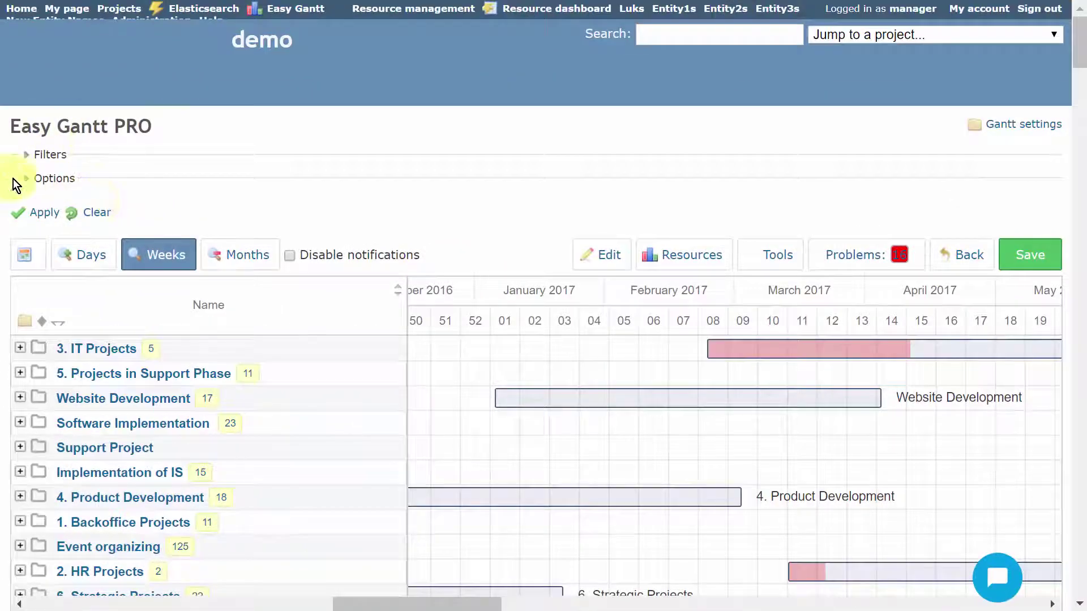
# - Check the filter settings, then open the column options and pick the Updated column
pyautogui.click(34, 154)
pyautogui.click(1004, 175)
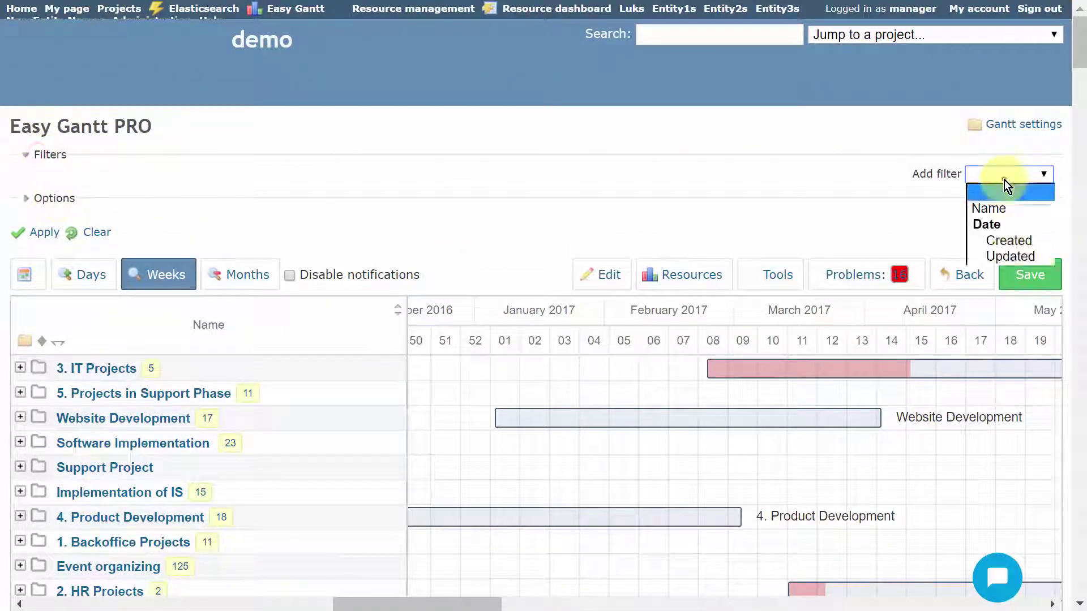
pyautogui.click(1013, 171)
pyautogui.click(53, 198)
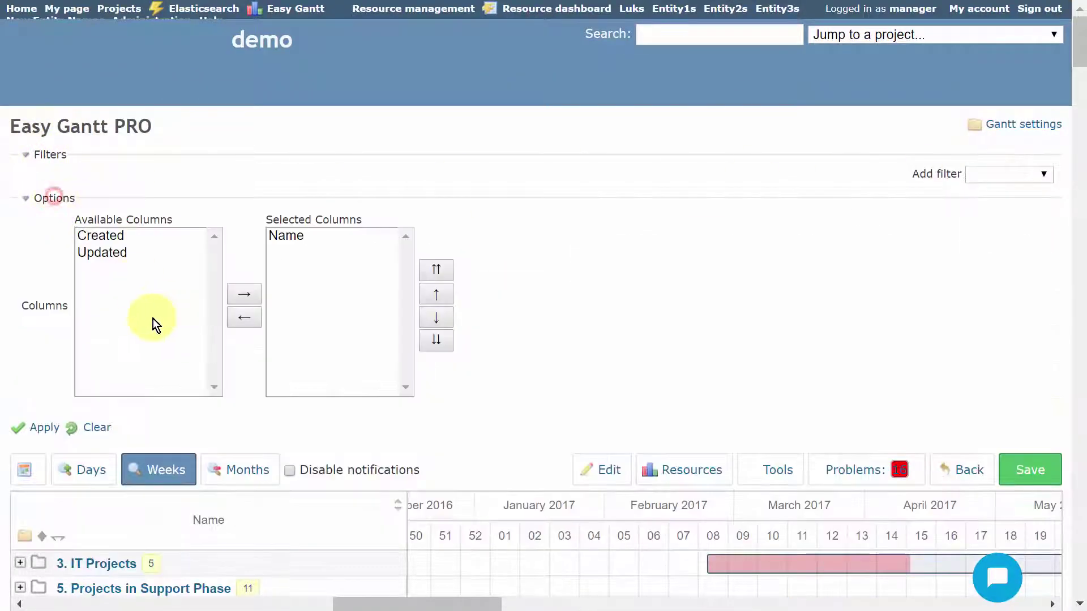
pyautogui.click(124, 249)
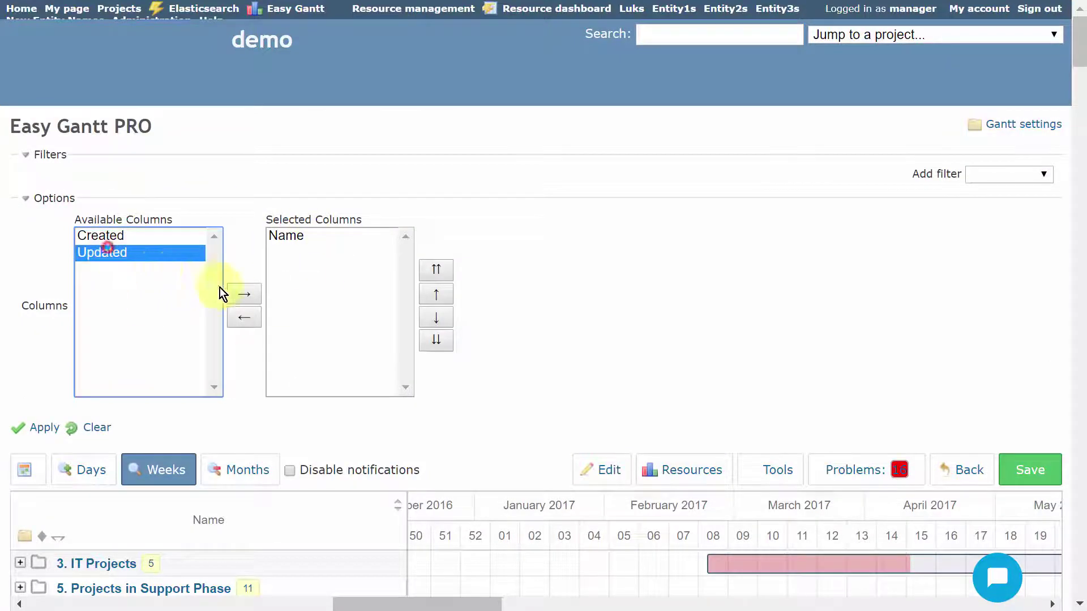